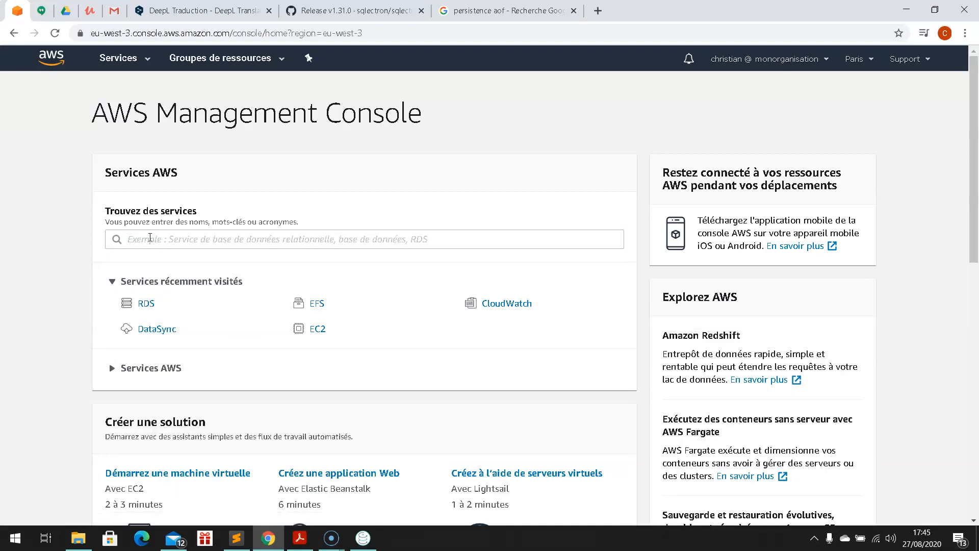
Step: Filter the AWS services search down to ElastiCache
{"action": "left_click", "coordinate": [150, 237]}
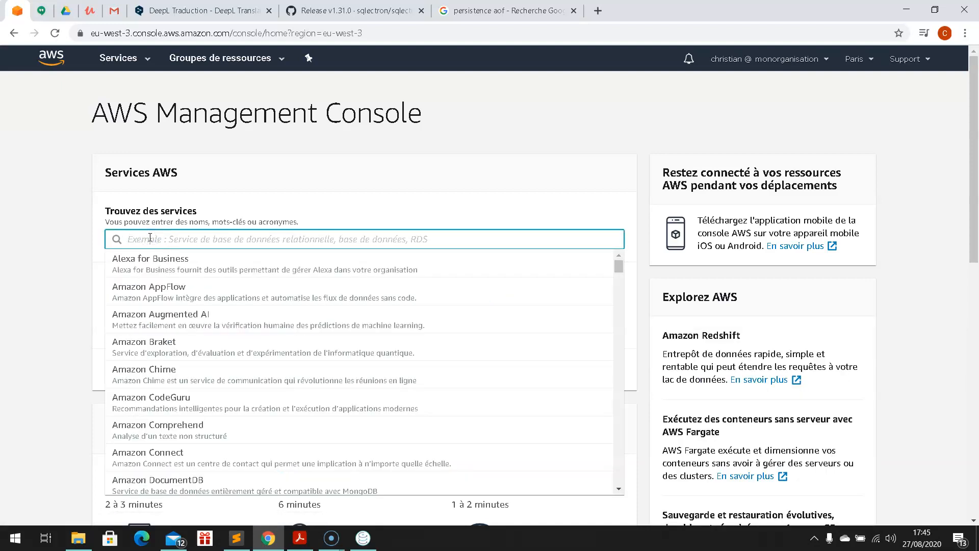
{"action": "type", "text": "Elasticache"}
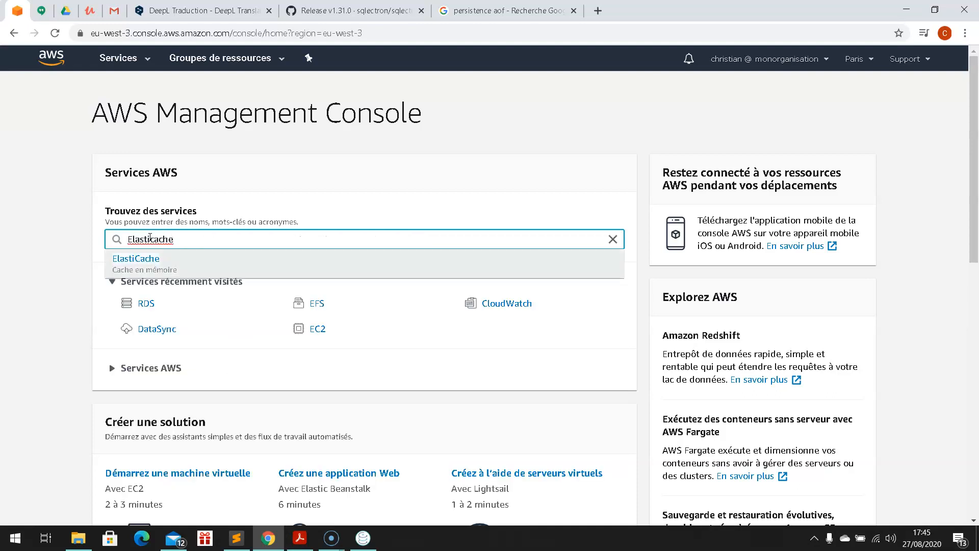
Step: Open the ElastiCache console and start a new Redis cluster from the getting-started page
{"action": "left_click", "coordinate": [173, 259]}
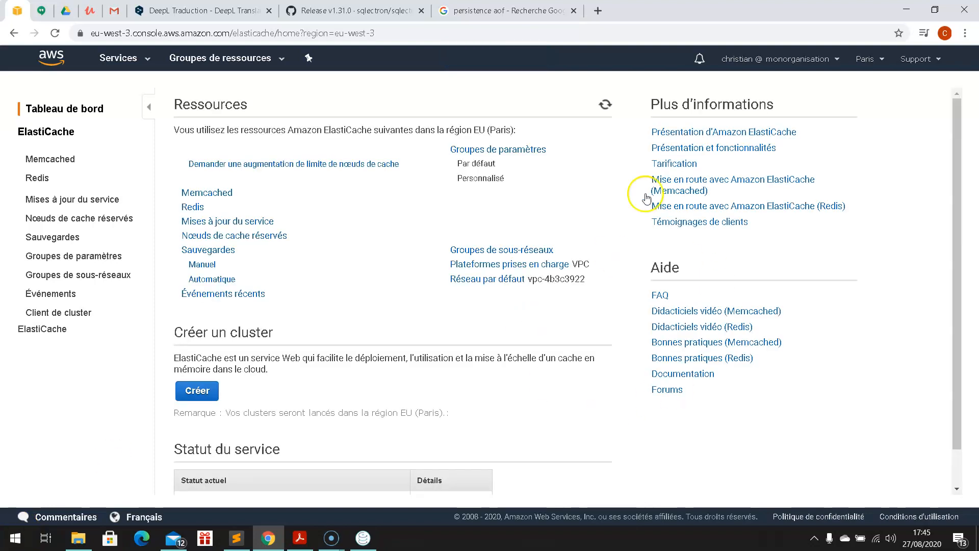
{"action": "left_click", "coordinate": [49, 130]}
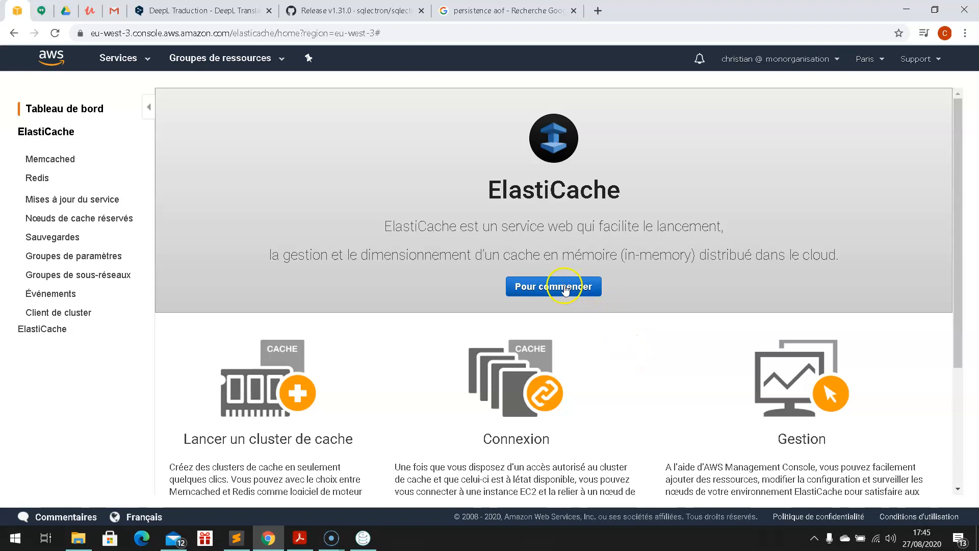
{"action": "scroll", "coordinate": [404, 339], "scroll_direction": "down", "scroll_amount": 1}
{"action": "scroll", "coordinate": [595, 280], "scroll_direction": "up", "scroll_amount": 1}
{"action": "left_click", "coordinate": [560, 288]}
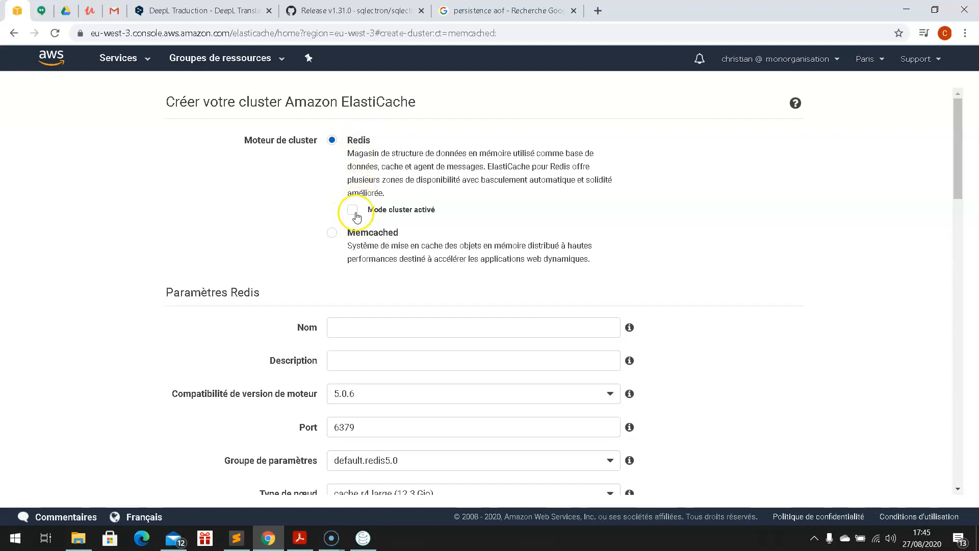
Step: Name the cluster MonRedis with the description 'Mon redis'
{"action": "scroll", "coordinate": [280, 214], "scroll_direction": "down", "scroll_amount": 1}
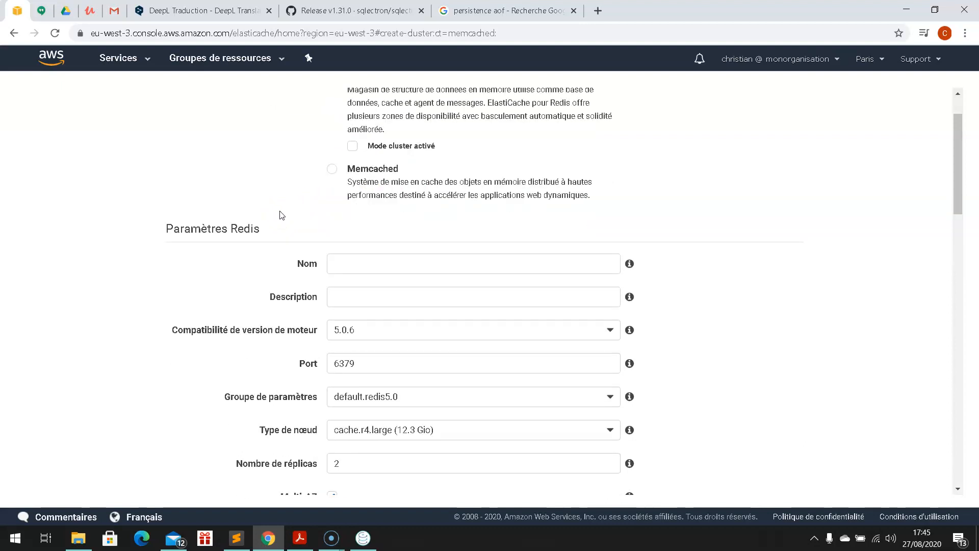
{"action": "scroll", "coordinate": [300, 217], "scroll_direction": "down", "scroll_amount": 2}
{"action": "left_click", "coordinate": [355, 136]}
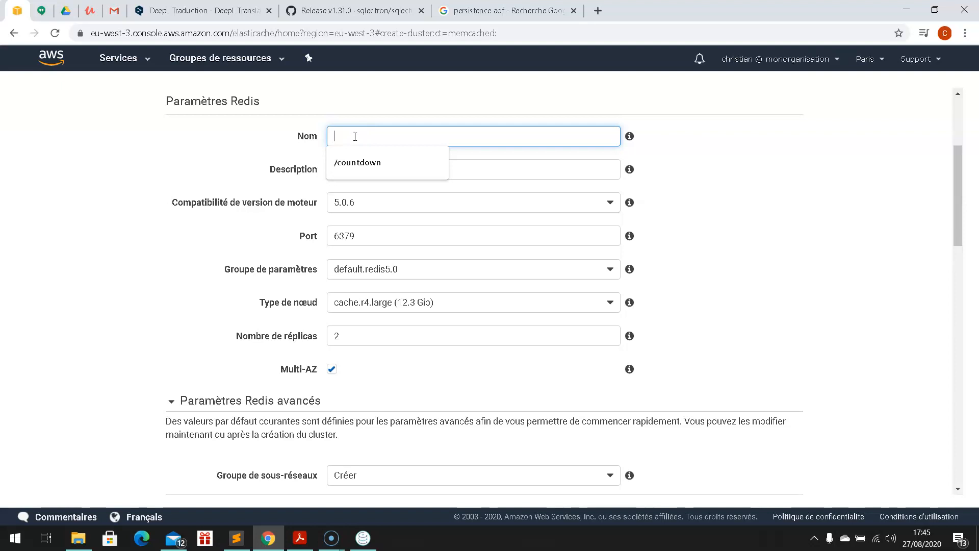
{"action": "type", "text": "MonRedis"}
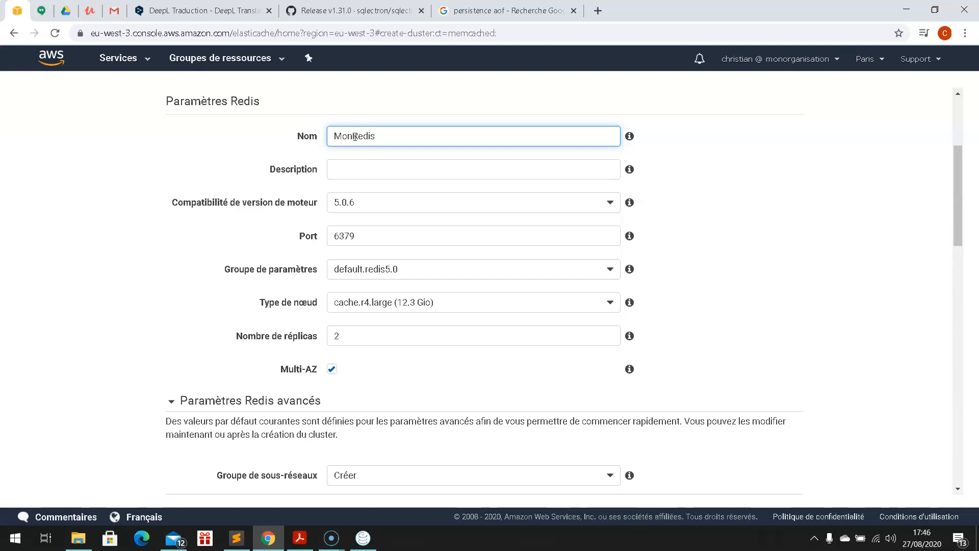
{"action": "left_click", "coordinate": [358, 163]}
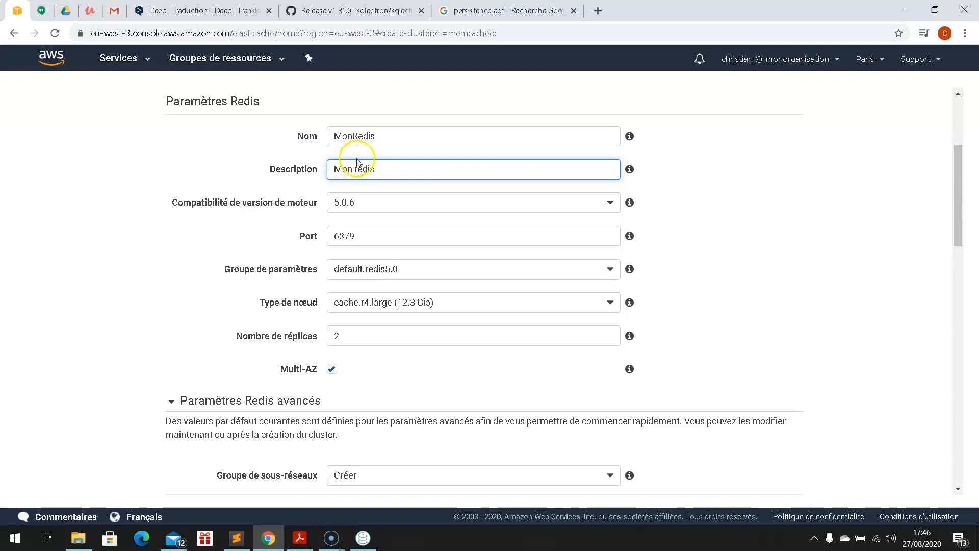
Step: Keep Redis engine version 5.0.6 and the default port 6379
{"action": "left_click", "coordinate": [610, 204]}
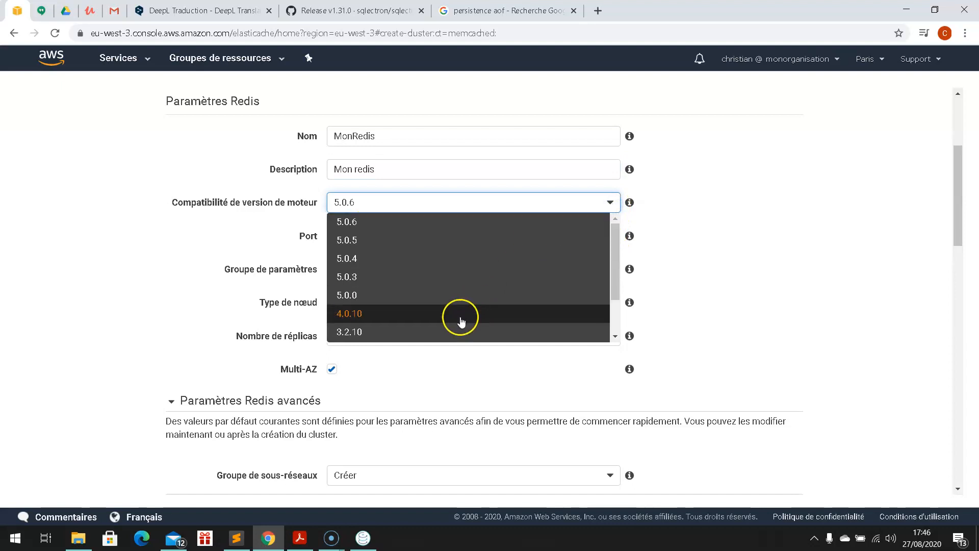
{"action": "left_click", "coordinate": [445, 219]}
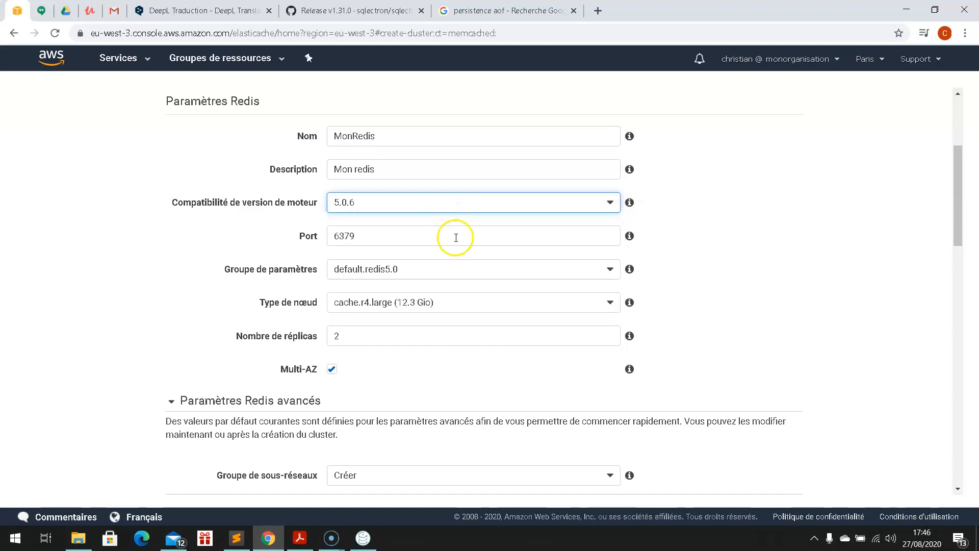
{"action": "left_click", "coordinate": [277, 244]}
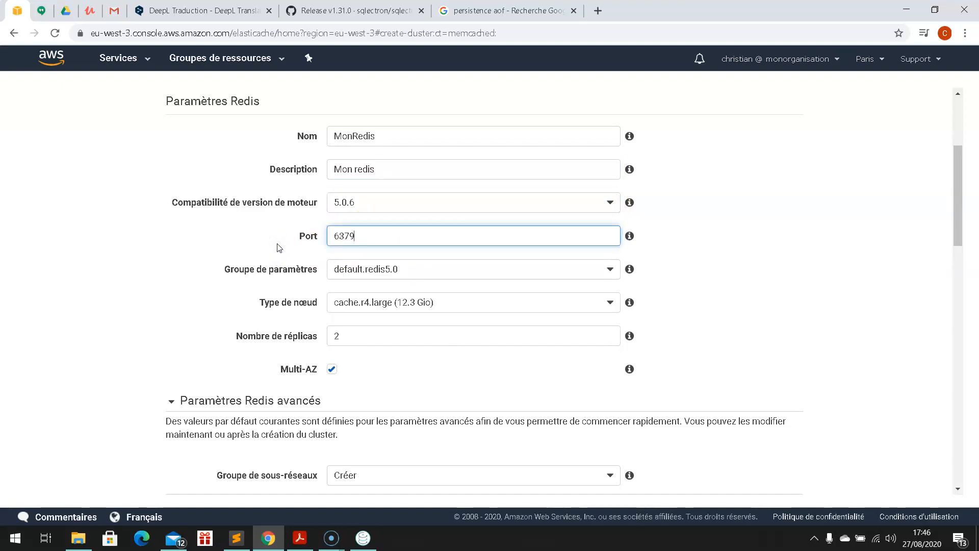
{"action": "scroll", "coordinate": [277, 245], "scroll_direction": "down", "scroll_amount": 1}
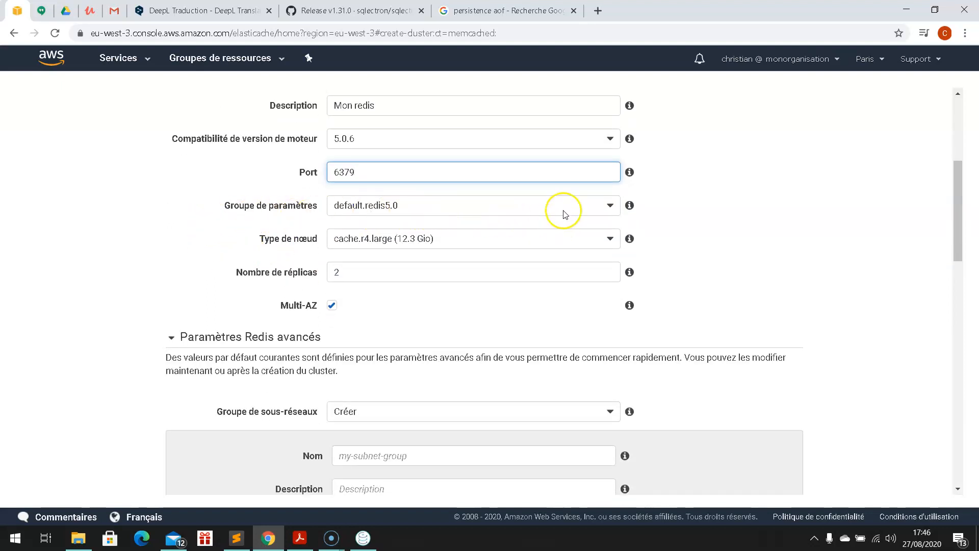
{"action": "left_click", "coordinate": [776, 248]}
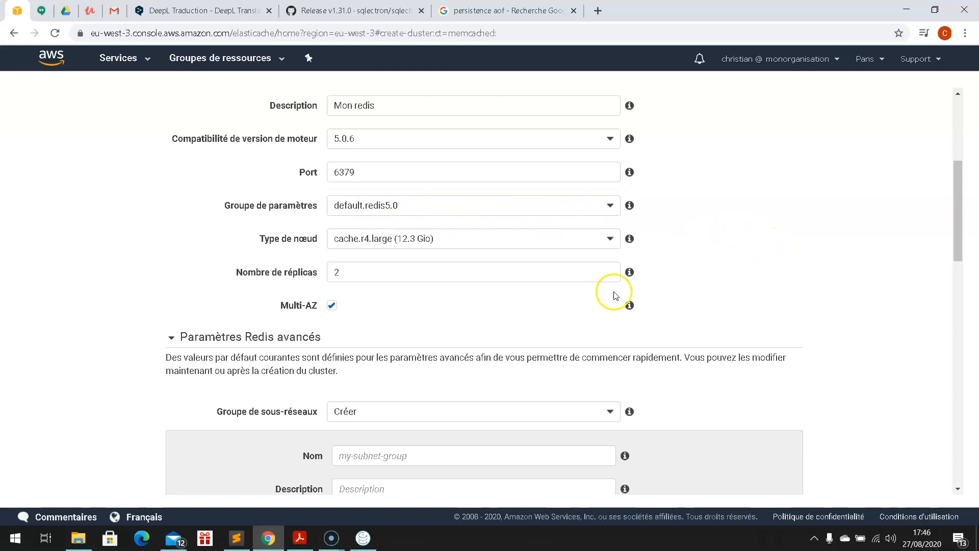
{"action": "mouse_move", "coordinate": [632, 273]}
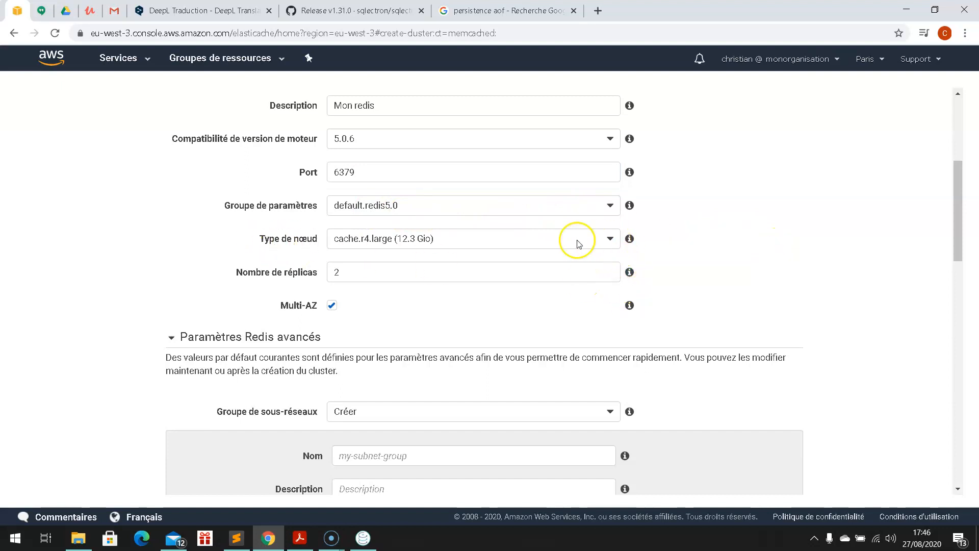
Step: Pick cache.t2.micro (0.5 Gio) from the t2 node types and save the choice
{"action": "left_click", "coordinate": [611, 244]}
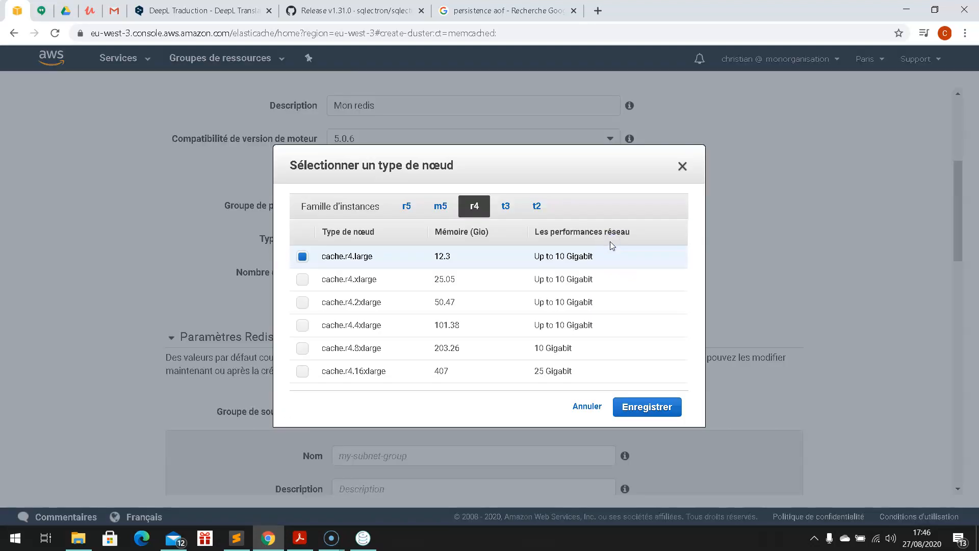
{"action": "left_click", "coordinate": [537, 211]}
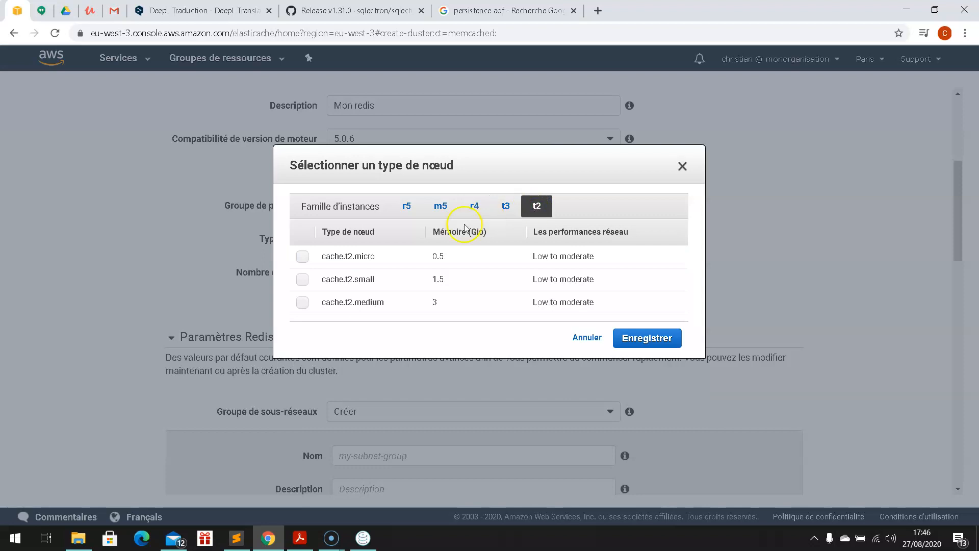
{"action": "left_click", "coordinate": [302, 256]}
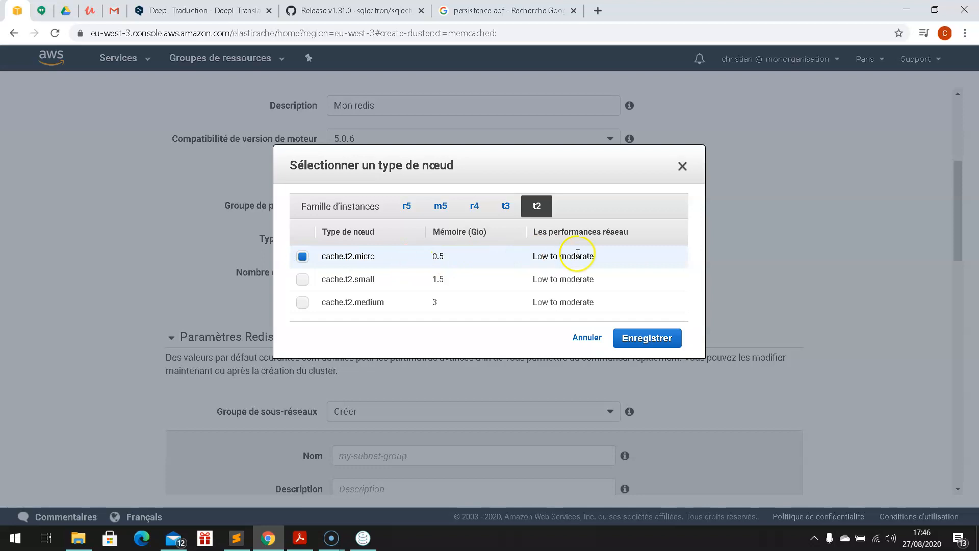
{"action": "left_click", "coordinate": [647, 339]}
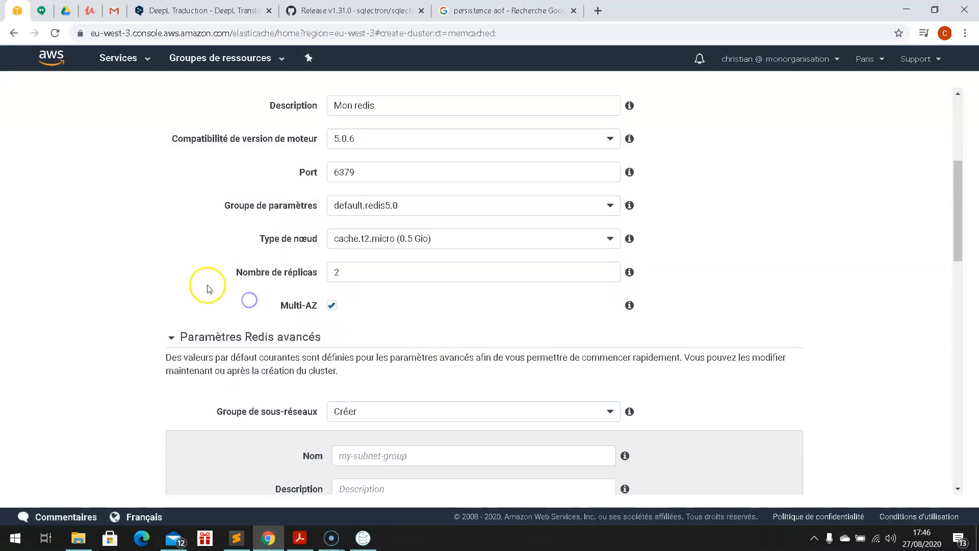
Step: Change the replica count from 2 to 0 so Multi-AZ turns off
{"action": "left_click", "coordinate": [351, 274]}
{"action": "double_click", "coordinate": [351, 274]}
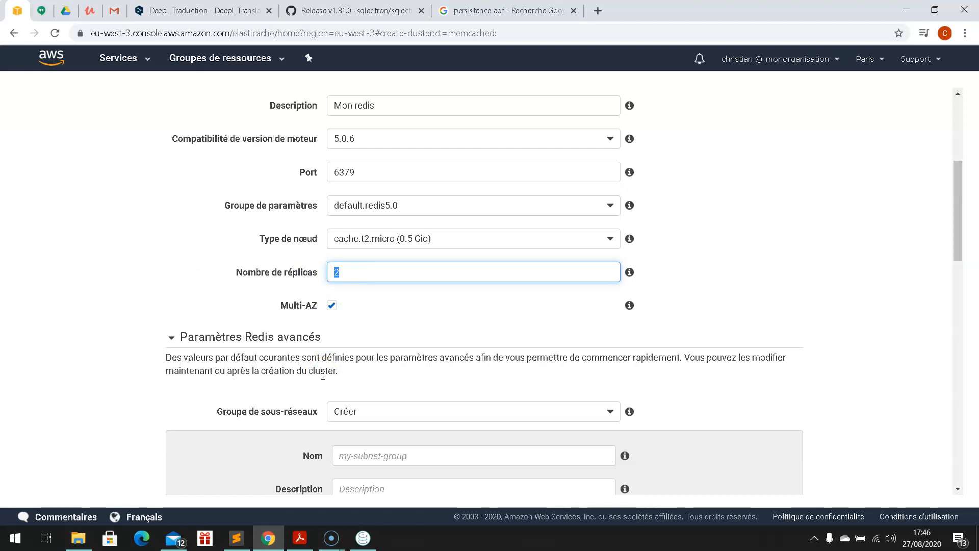
{"action": "scroll", "coordinate": [315, 370], "scroll_direction": "down", "scroll_amount": 1}
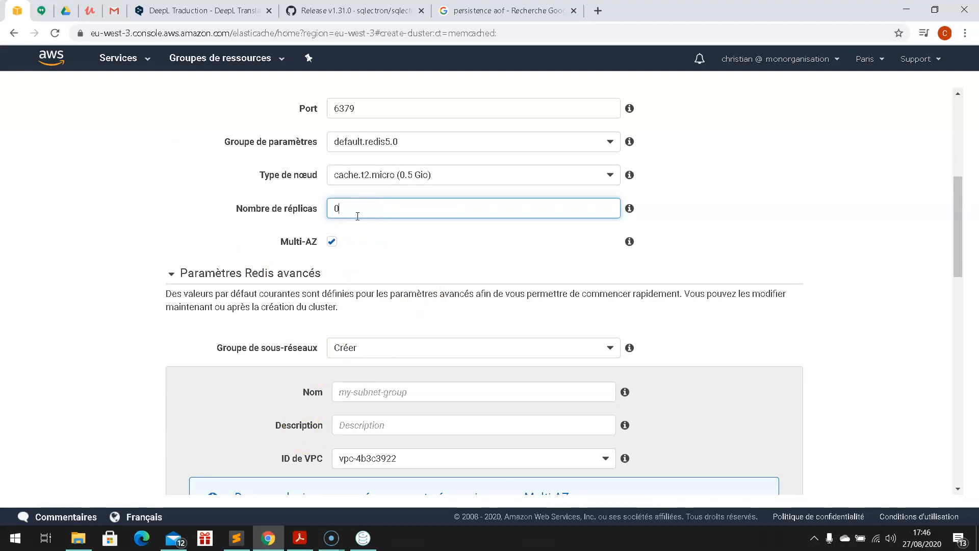
{"action": "left_click", "coordinate": [180, 223]}
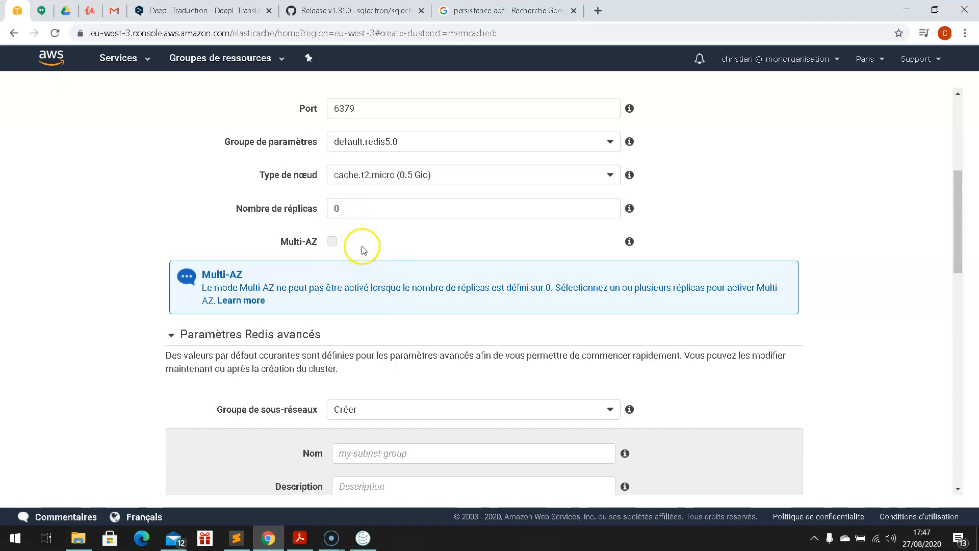
{"action": "scroll", "coordinate": [363, 250], "scroll_direction": "down", "scroll_amount": 1}
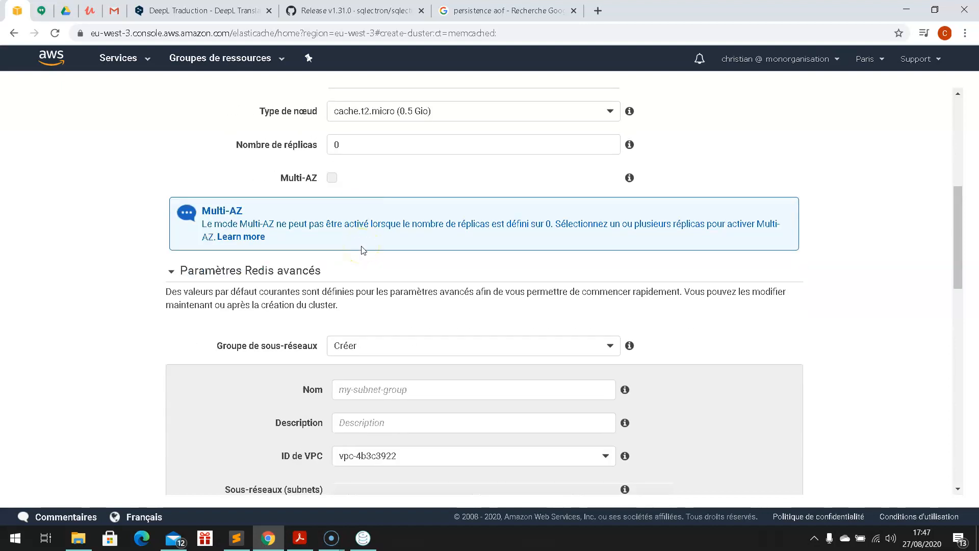
{"action": "scroll", "coordinate": [363, 249], "scroll_direction": "down", "scroll_amount": 1}
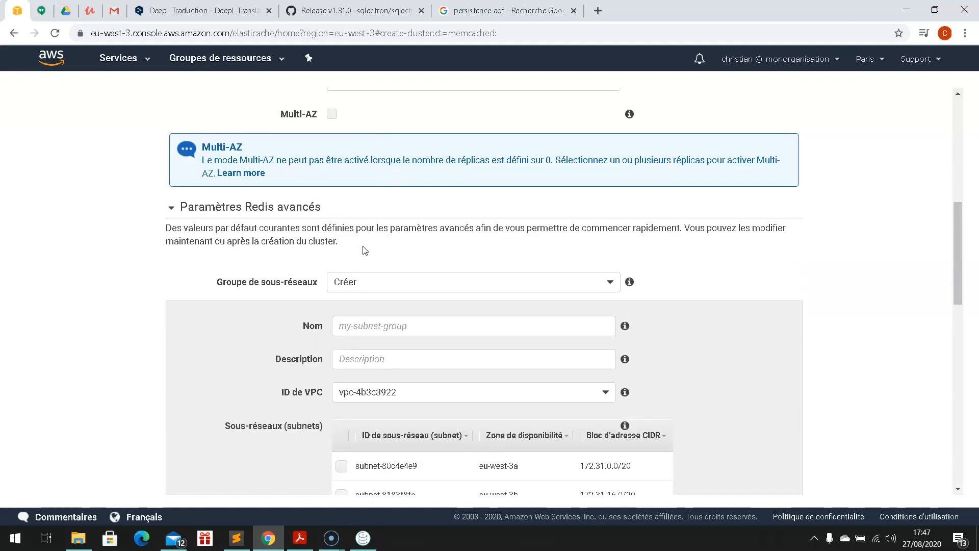
Step: Create a new subnet group mon-reseau-redis, reusing its name as the description
{"action": "left_click", "coordinate": [444, 224]}
{"action": "left_click", "coordinate": [442, 232]}
{"action": "scroll", "coordinate": [442, 232], "scroll_direction": "down", "scroll_amount": 1}
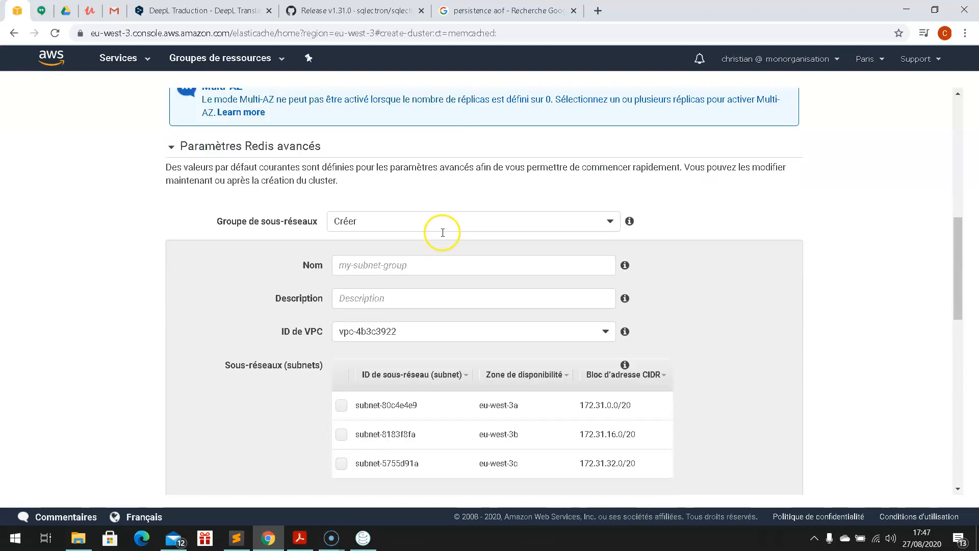
{"action": "left_click", "coordinate": [610, 221]}
{"action": "left_click", "coordinate": [612, 224]}
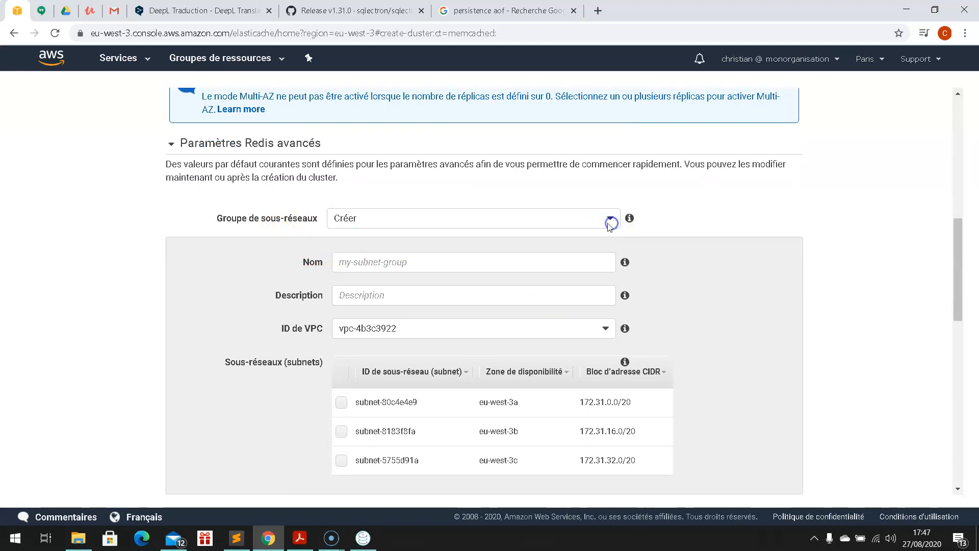
{"action": "left_click", "coordinate": [388, 265]}
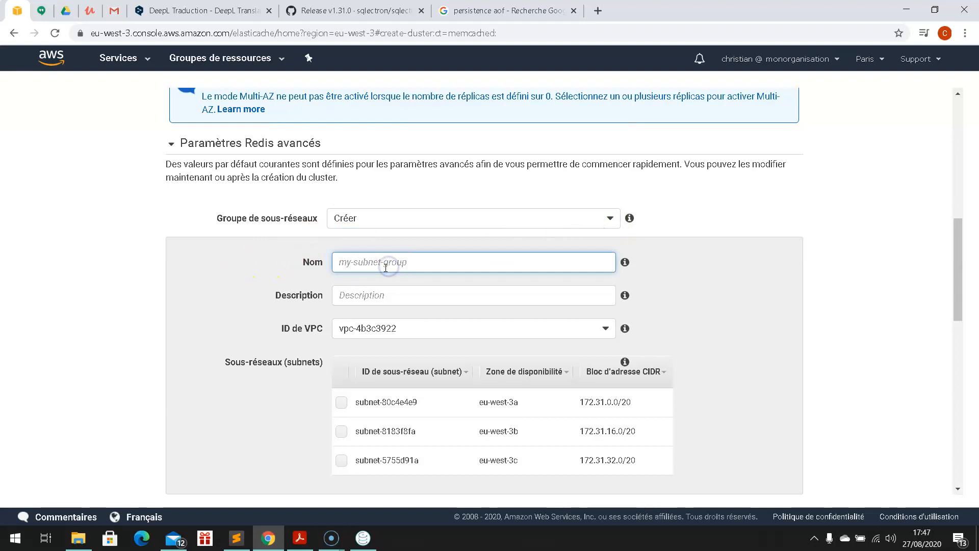
{"action": "type", "text": "mon-reseau-redis"}
{"action": "left_click_drag", "start_coordinate": [411, 260], "coordinate": [247, 249]}
{"action": "key", "text": "ctrl+c"}
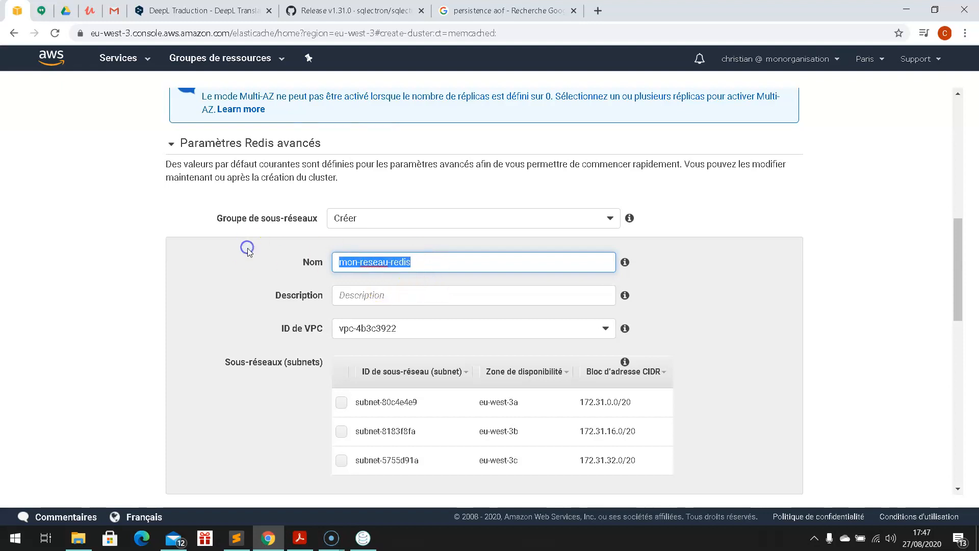
{"action": "left_click", "coordinate": [351, 299]}
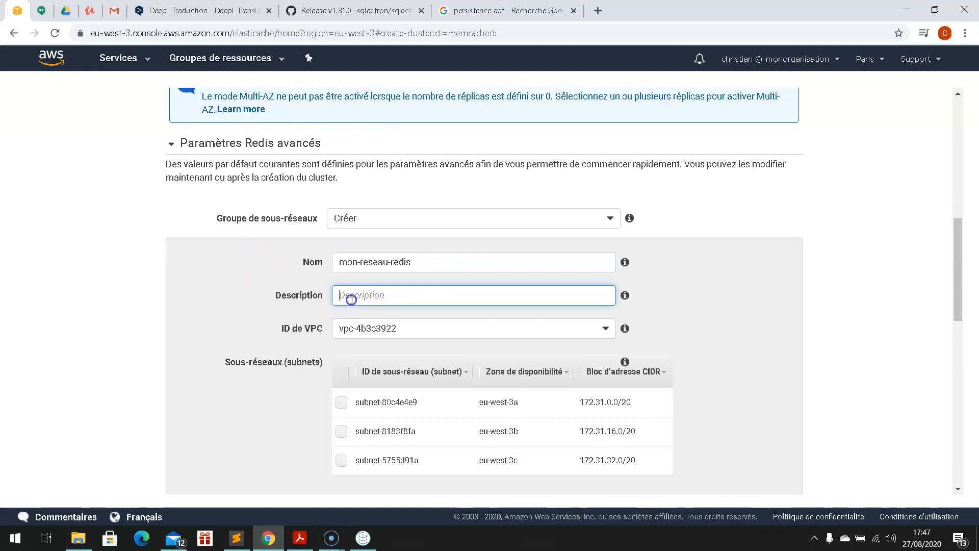
{"action": "key", "text": "ctrl+v"}
{"action": "left_click", "coordinate": [209, 330]}
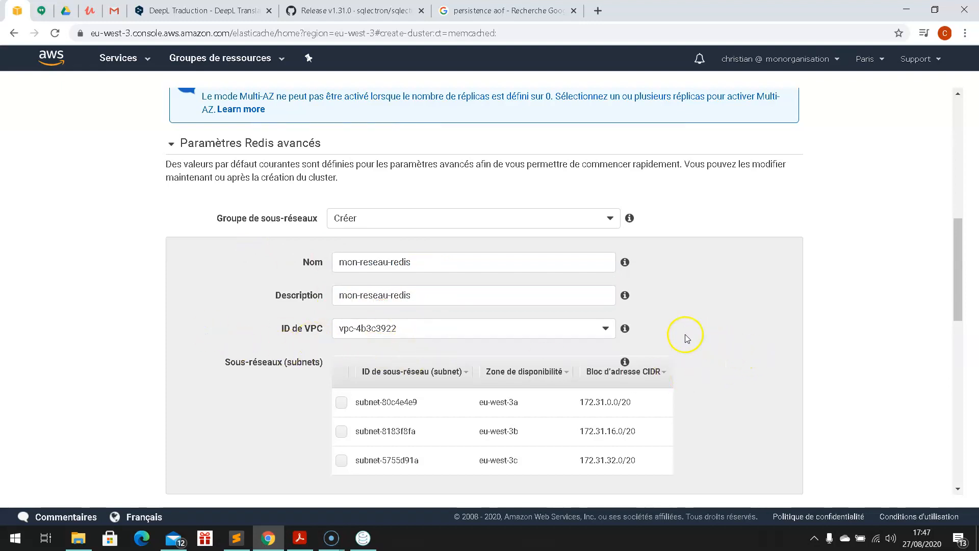
Step: Include subnet-80c4e4e9 in eu-west-3a and keep zone placement at Aucune préférence
{"action": "scroll", "coordinate": [684, 335], "scroll_direction": "down", "scroll_amount": 2}
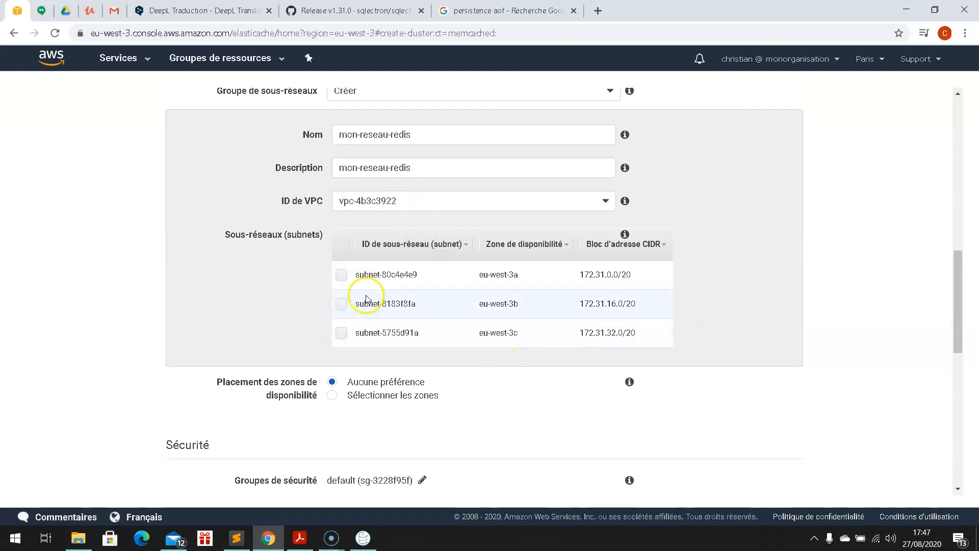
{"action": "left_click", "coordinate": [342, 277]}
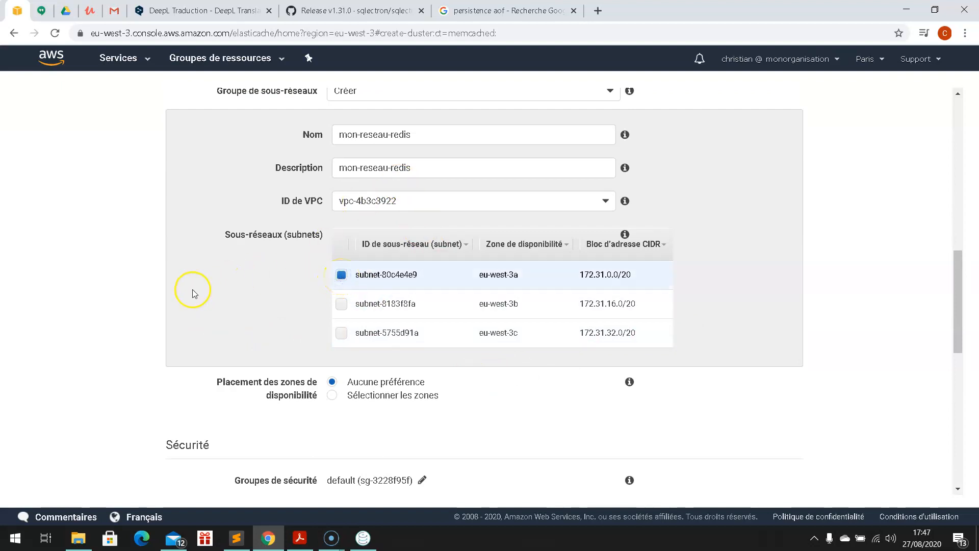
{"action": "scroll", "coordinate": [231, 277], "scroll_direction": "down", "scroll_amount": 3}
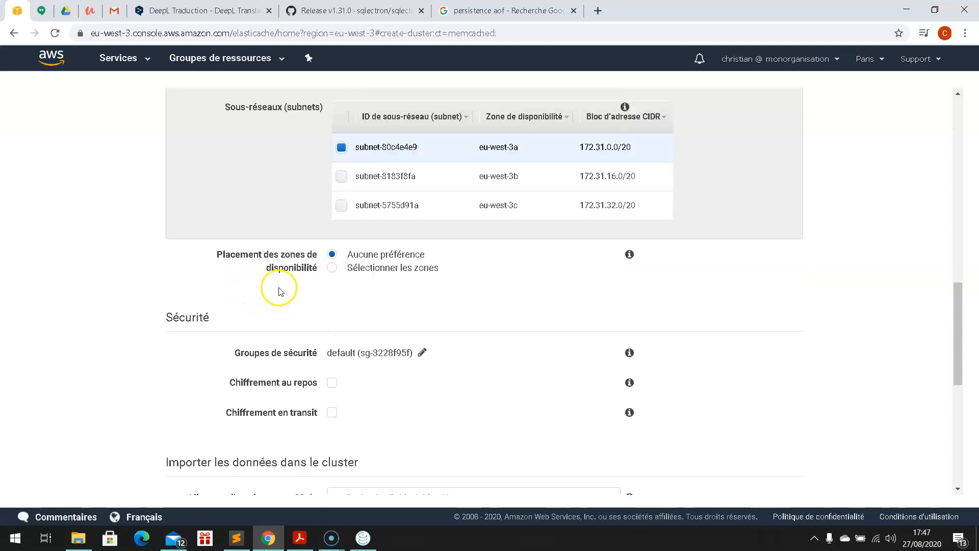
{"action": "left_click", "coordinate": [335, 270]}
{"action": "left_click", "coordinate": [331, 254]}
{"action": "scroll", "coordinate": [687, 297], "scroll_direction": "down", "scroll_amount": 2}
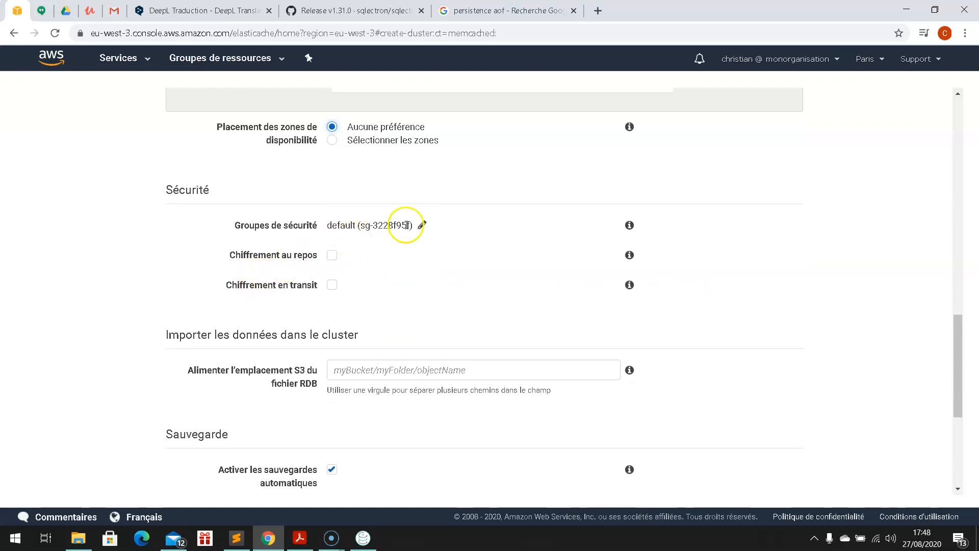
Step: Enable encryption at rest with the default key and encryption in transit
{"action": "left_click", "coordinate": [332, 255]}
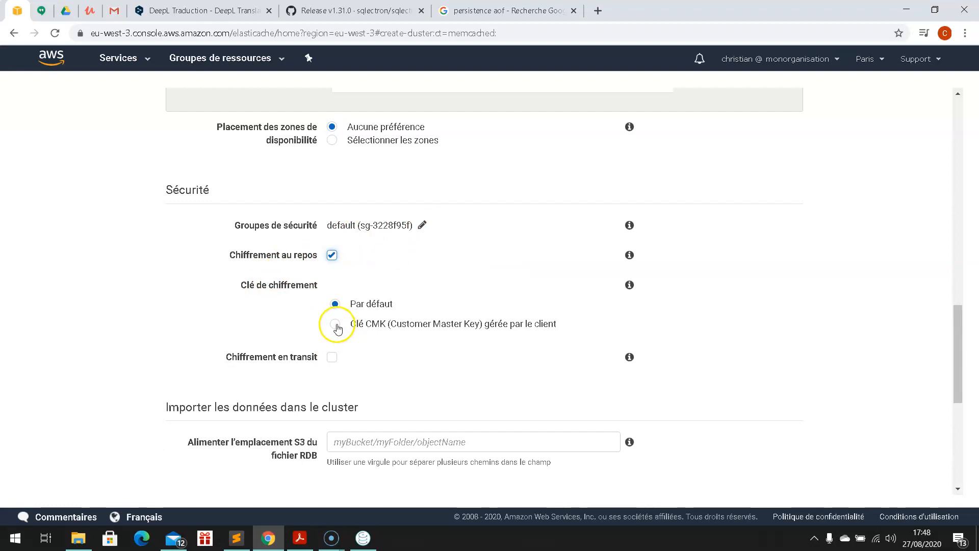
{"action": "scroll", "coordinate": [334, 305], "scroll_direction": "down", "scroll_amount": 1}
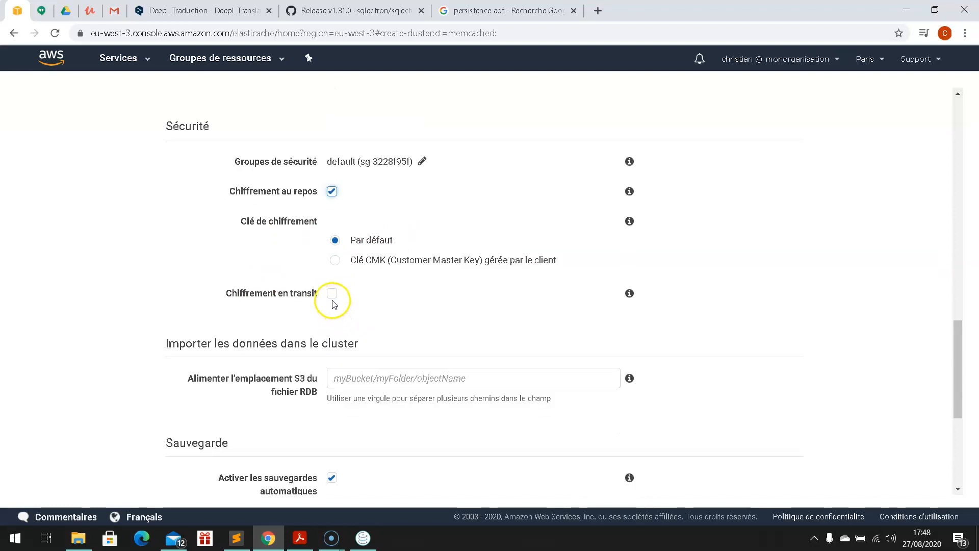
{"action": "left_click", "coordinate": [333, 295]}
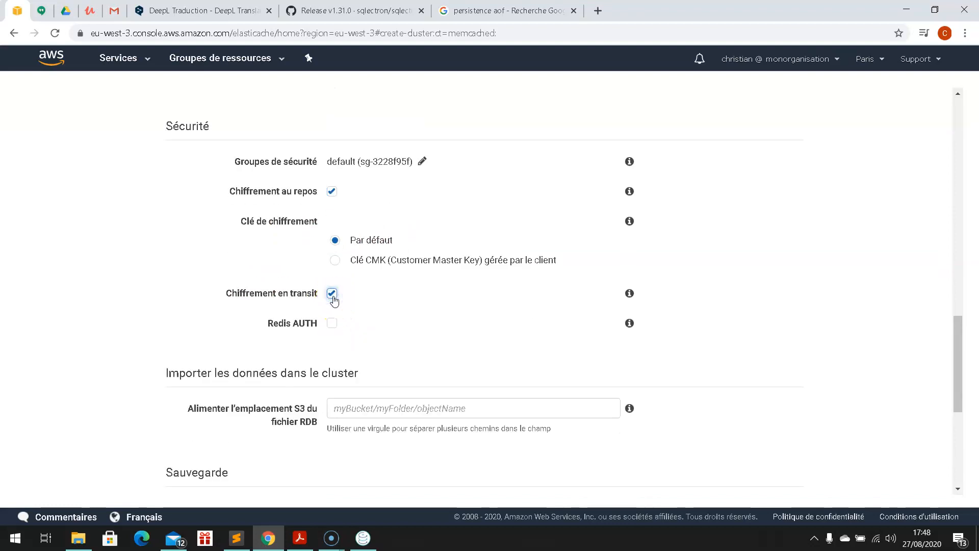
Step: Try Redis AUTH with an entered token, then switch Redis AUTH back off
{"action": "left_click", "coordinate": [335, 324]}
{"action": "left_click", "coordinate": [340, 352]}
{"action": "type", "text": "ab"}
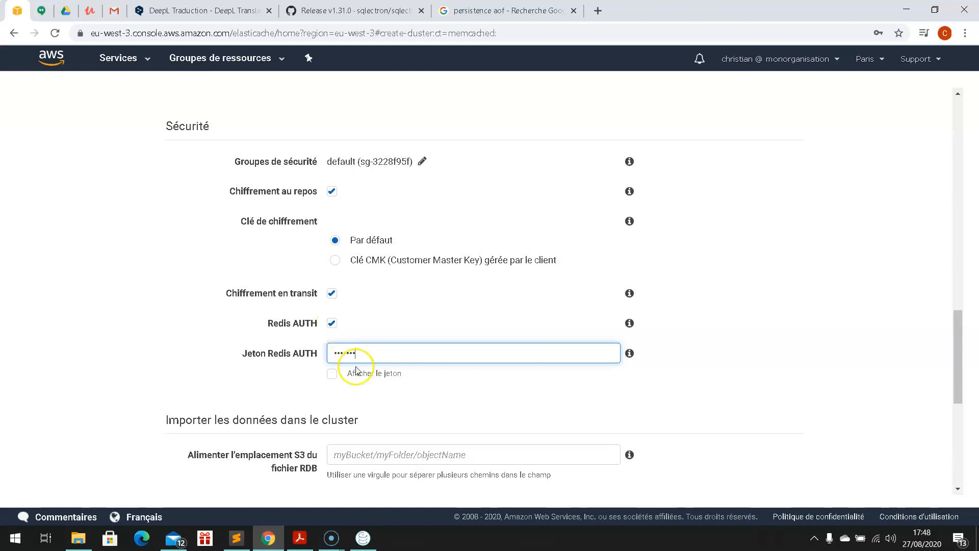
{"action": "left_click_drag", "start_coordinate": [365, 353], "coordinate": [335, 353]}
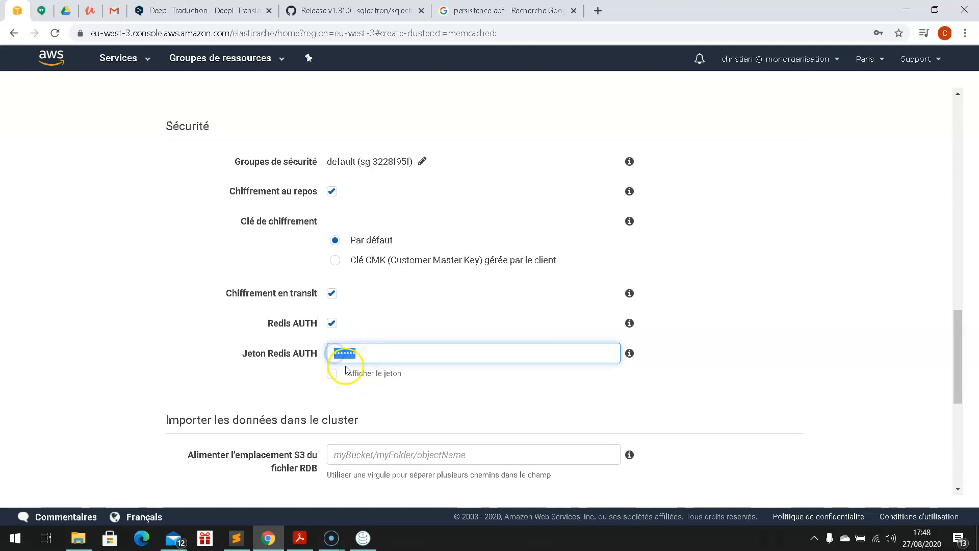
{"action": "left_click", "coordinate": [333, 381]}
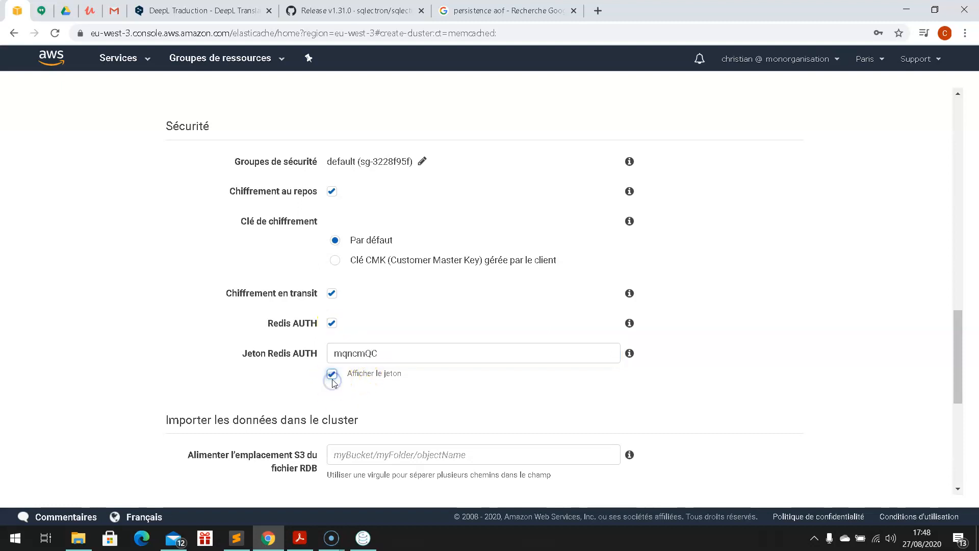
{"action": "left_click", "coordinate": [332, 377]}
{"action": "left_click", "coordinate": [333, 323]}
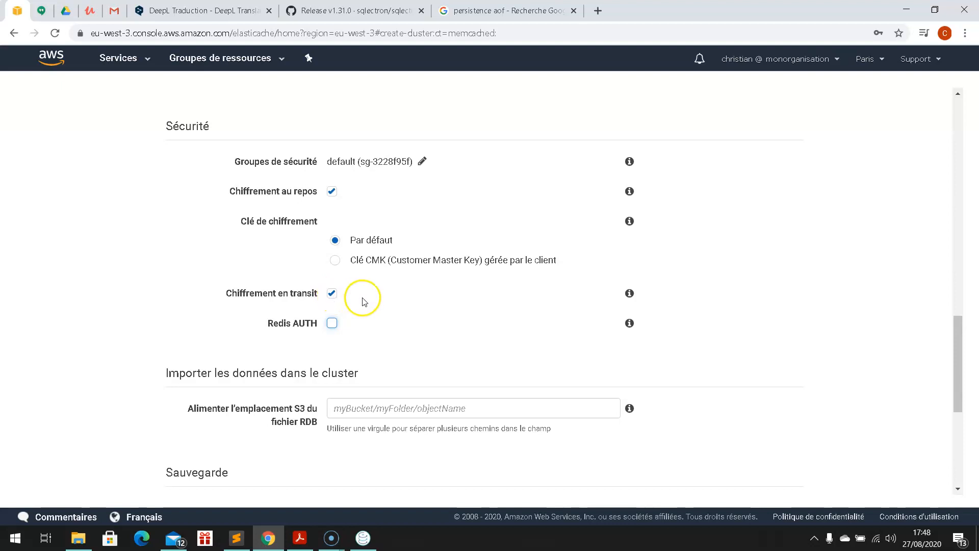
{"action": "scroll", "coordinate": [510, 377], "scroll_direction": "down", "scroll_amount": 1}
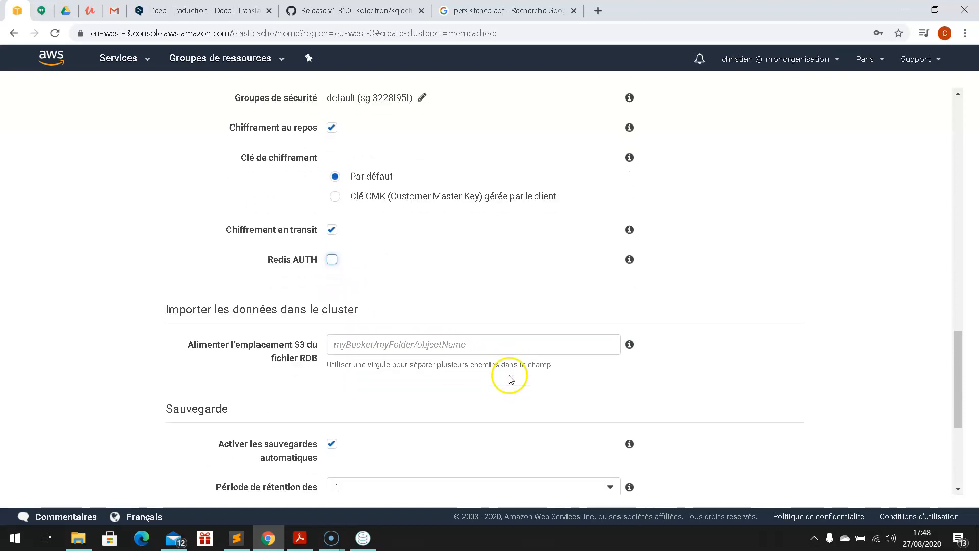
{"action": "scroll", "coordinate": [508, 413], "scroll_direction": "down", "scroll_amount": 1}
{"action": "scroll", "coordinate": [473, 439], "scroll_direction": "down", "scroll_amount": 1}
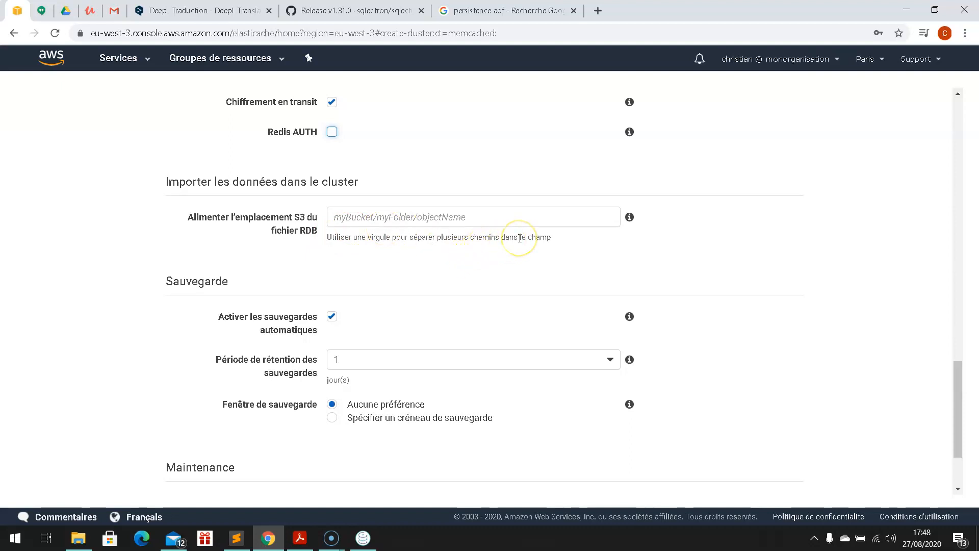
{"action": "scroll", "coordinate": [459, 236], "scroll_direction": "down", "scroll_amount": 1}
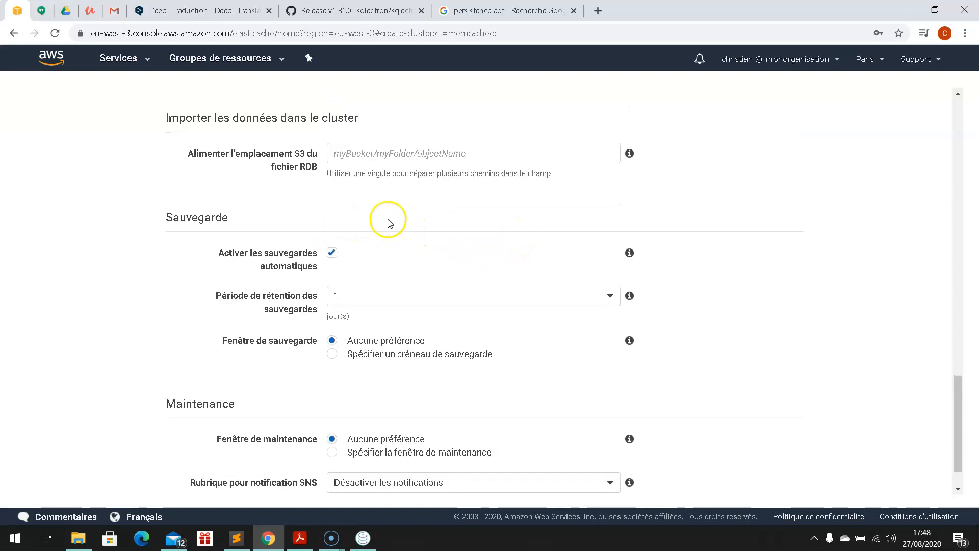
{"action": "scroll", "coordinate": [395, 223], "scroll_direction": "down", "scroll_amount": 1}
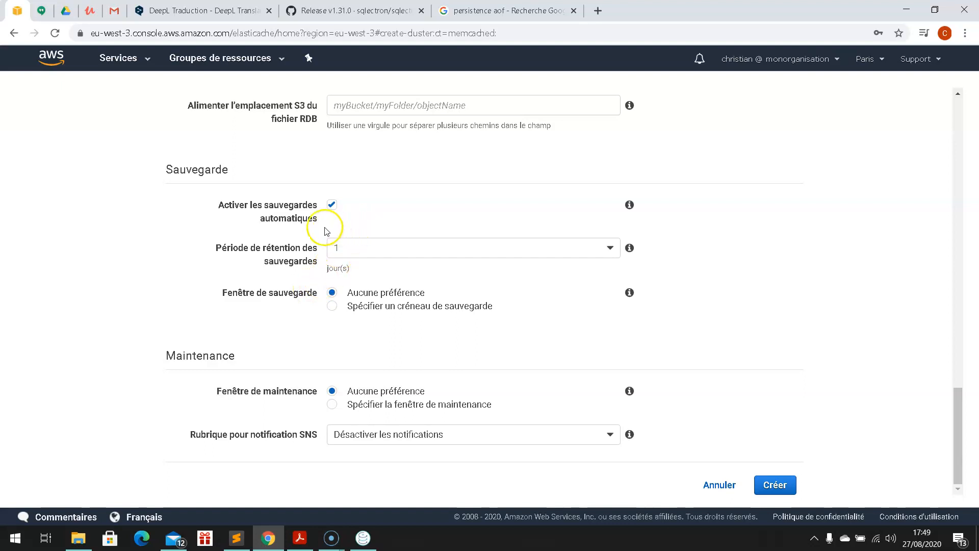
{"action": "left_click", "coordinate": [351, 249]}
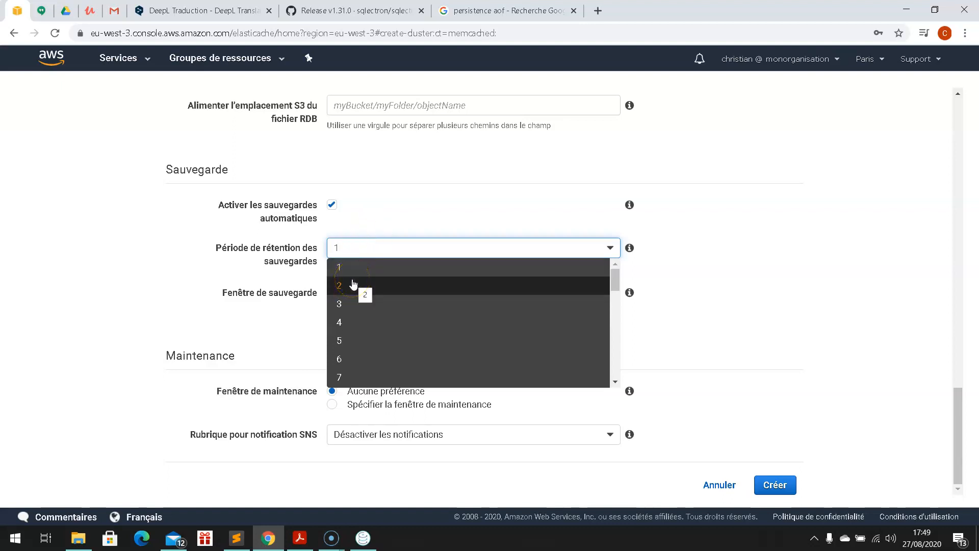
{"action": "left_click", "coordinate": [202, 309]}
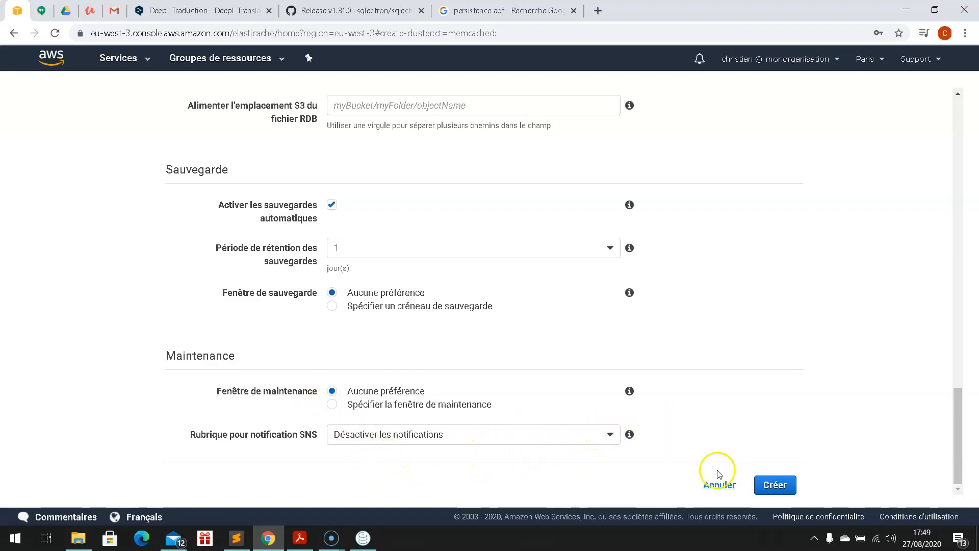
{"action": "left_click", "coordinate": [775, 492]}
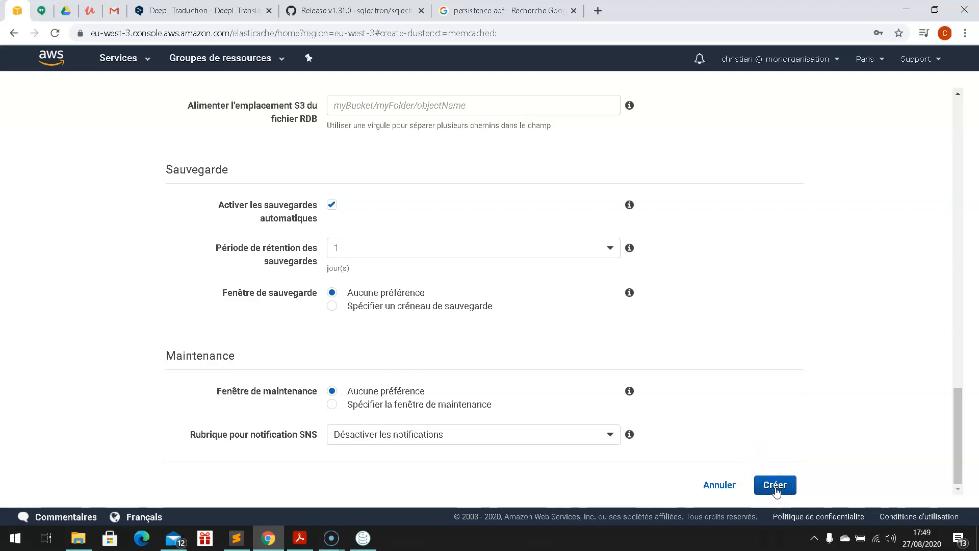
Step: Create the cluster, decline Chrome's password save, and find monredis in the Redis list
{"action": "left_click", "coordinate": [775, 485]}
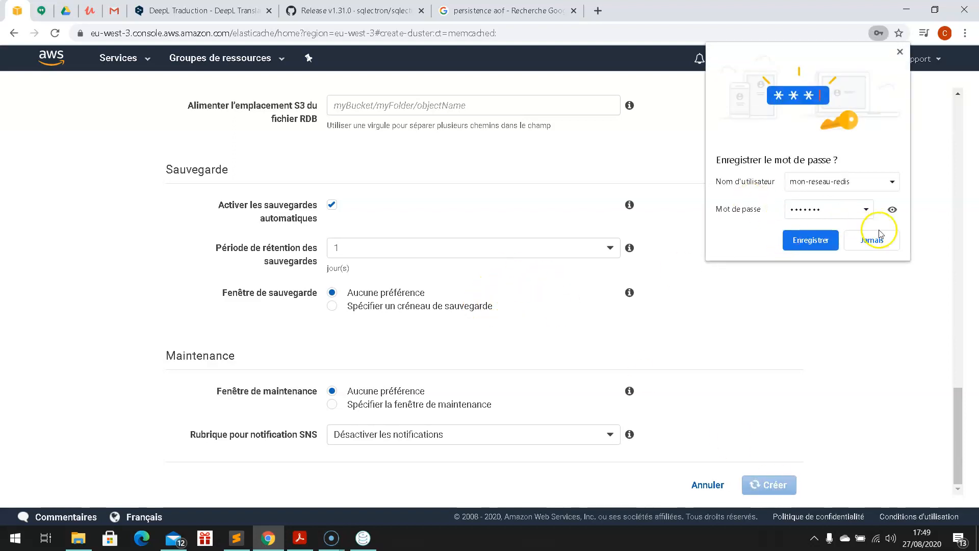
{"action": "left_click", "coordinate": [874, 241]}
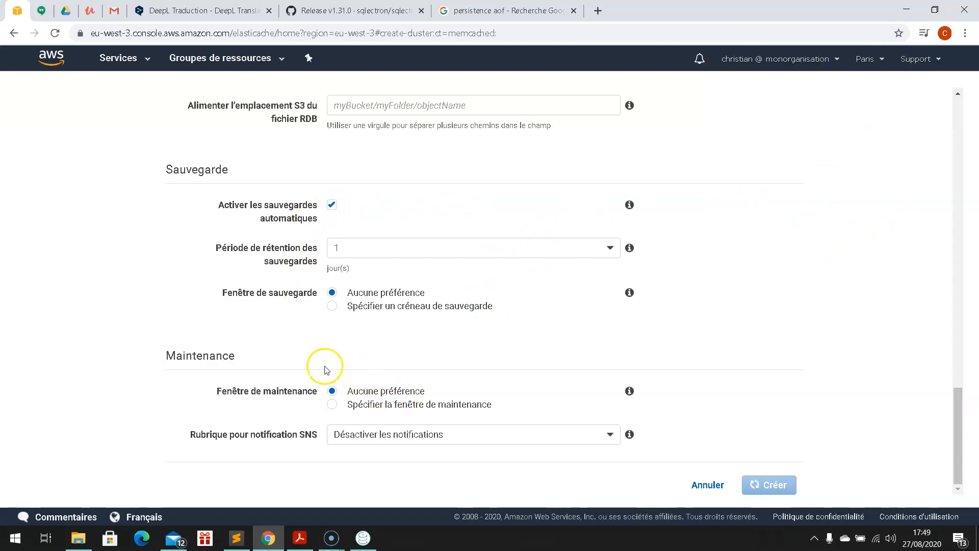
{"action": "scroll", "coordinate": [377, 360], "scroll_direction": "up", "scroll_amount": 4}
{"action": "scroll", "coordinate": [430, 355], "scroll_direction": "up", "scroll_amount": 15}
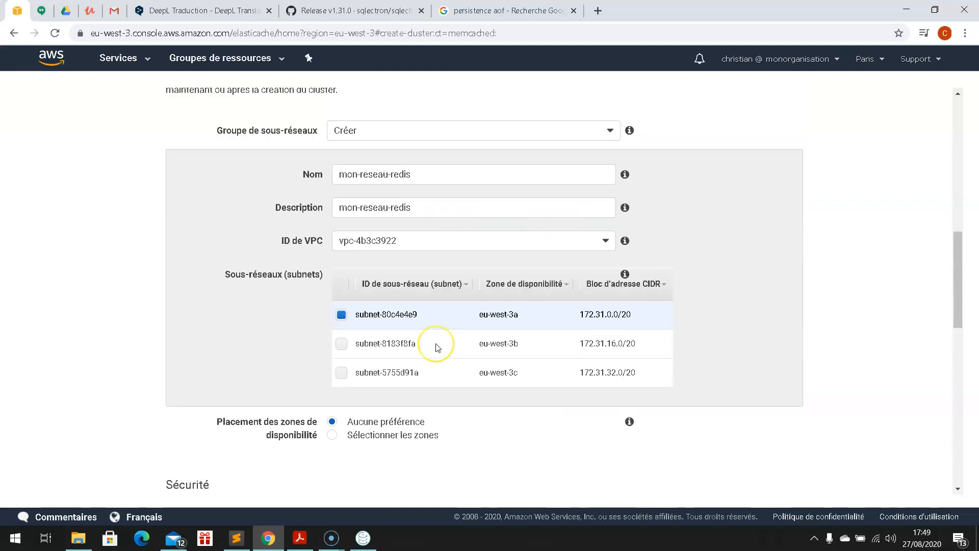
{"action": "scroll", "coordinate": [436, 347], "scroll_direction": "up", "scroll_amount": 6}
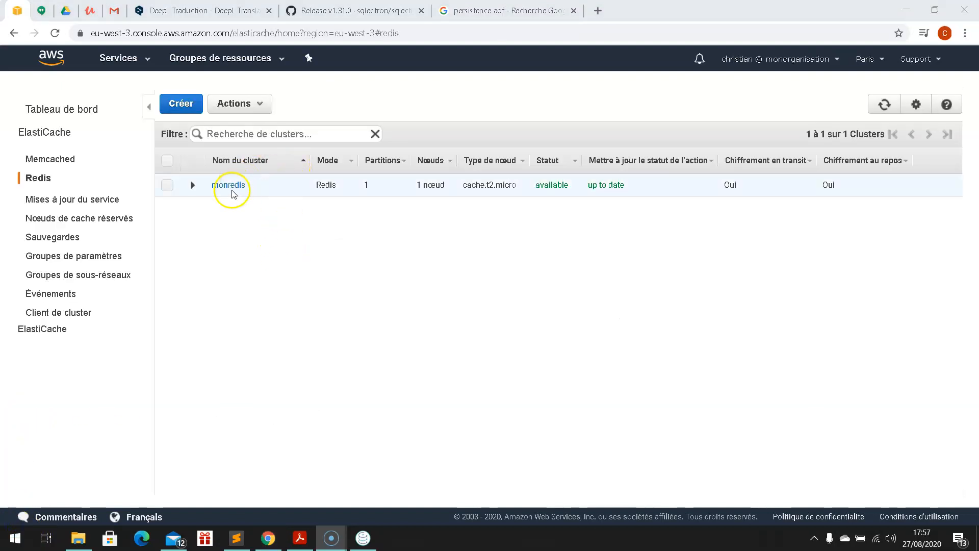
Step: Expand monredis to review its endpoints on port 6379 and encryption settings
{"action": "left_click", "coordinate": [363, 184]}
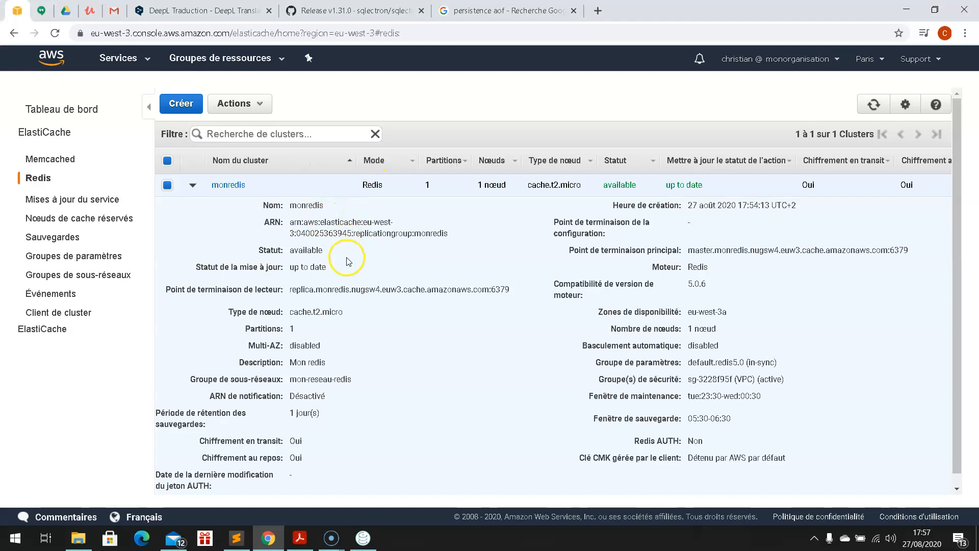
{"action": "scroll", "coordinate": [348, 262], "scroll_direction": "down", "scroll_amount": 1}
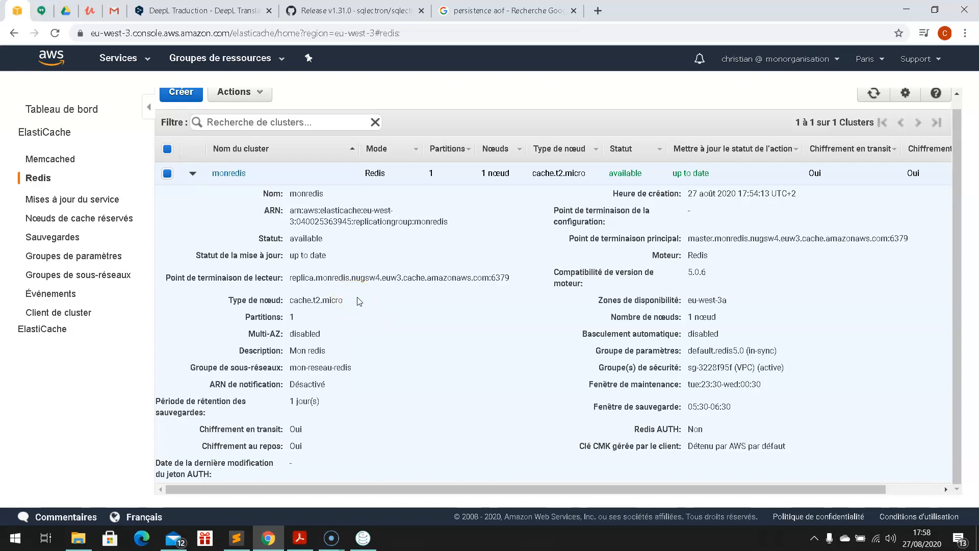
{"action": "scroll", "coordinate": [358, 300], "scroll_direction": "up", "scroll_amount": 1}
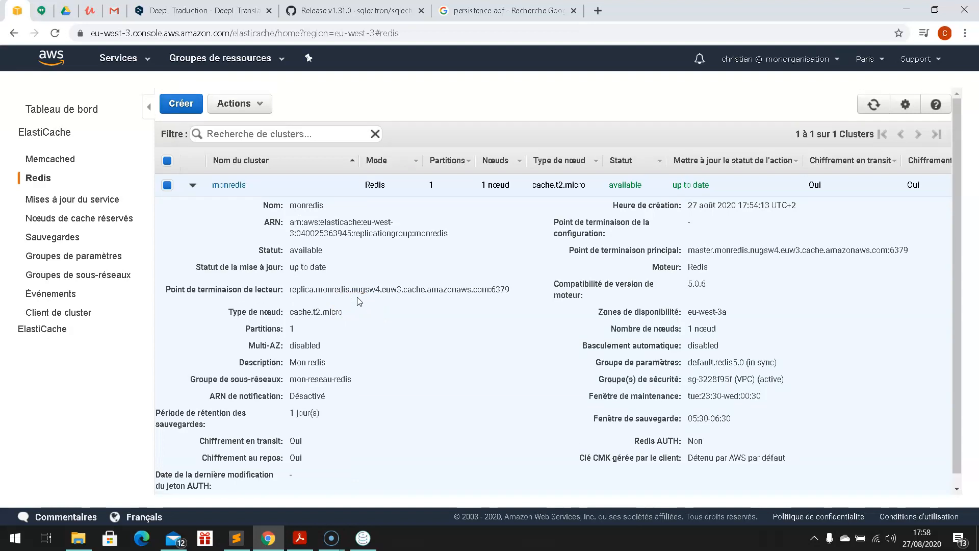